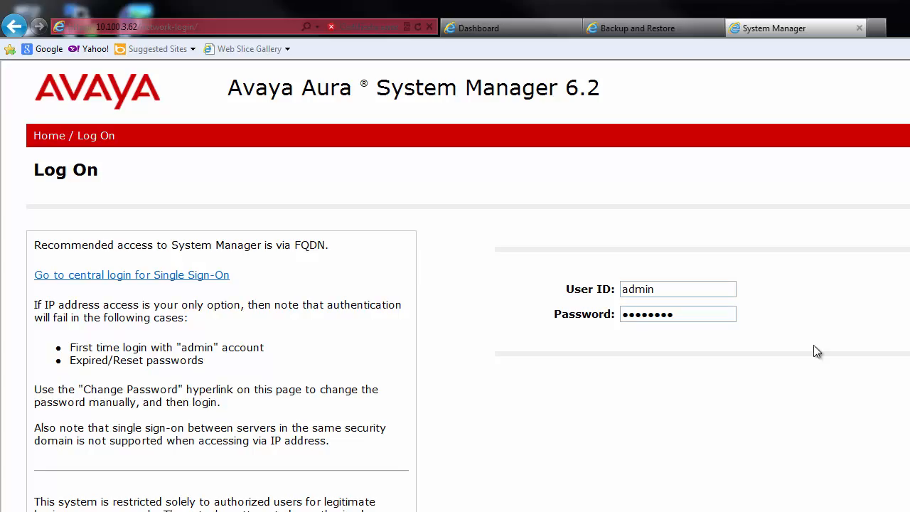
- Open the Backup and Restore service from the dashboard and run an immediate local backup named Another_Backup
{"action": "left_click", "coordinate": [495, 30]}
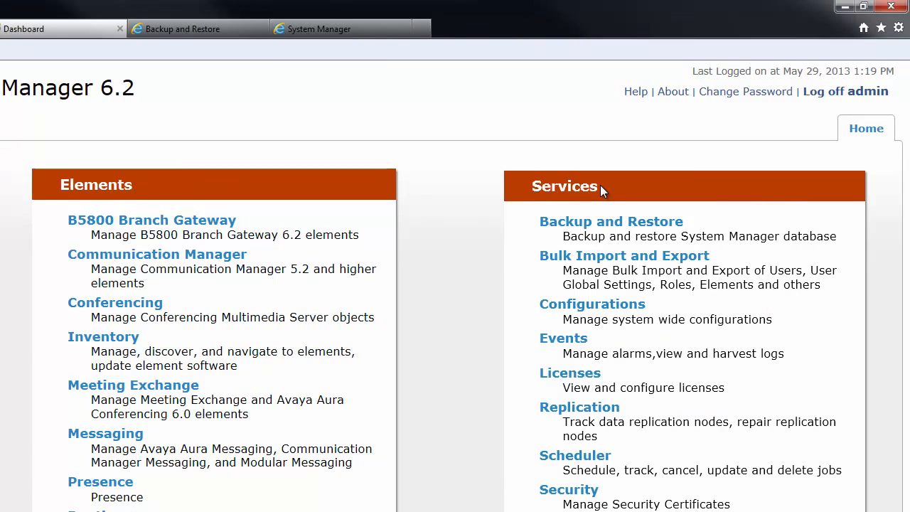
{"action": "left_click", "coordinate": [602, 227]}
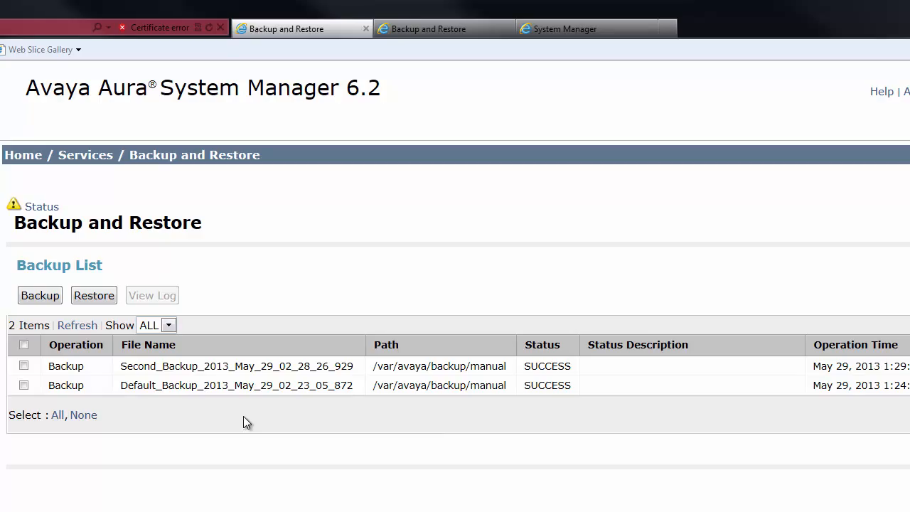
{"action": "left_click", "coordinate": [34, 298]}
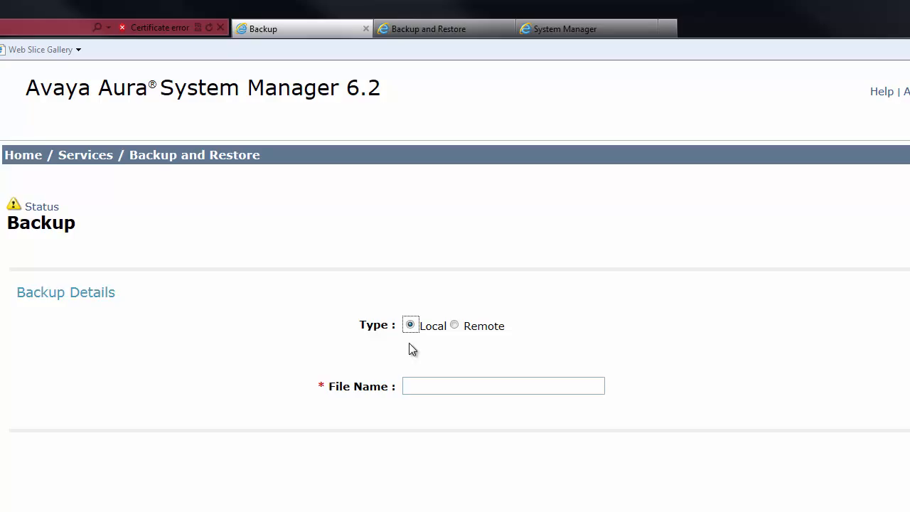
{"action": "left_click", "coordinate": [425, 384]}
{"action": "type", "text": "Another_Back"}
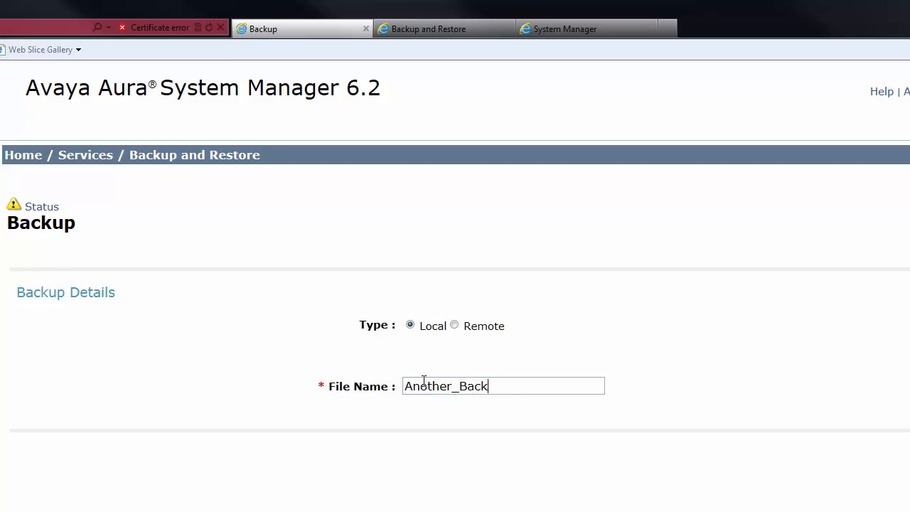
{"action": "type", "text": "up"}
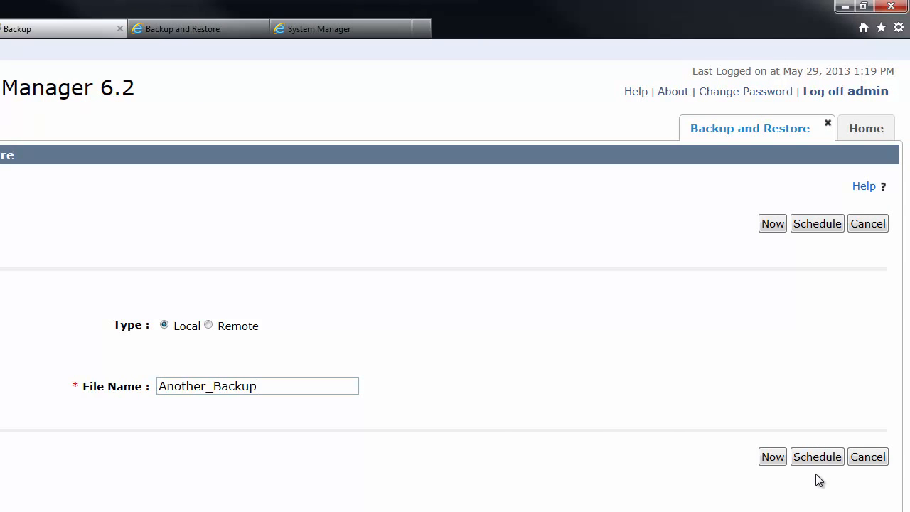
{"action": "left_click", "coordinate": [774, 457]}
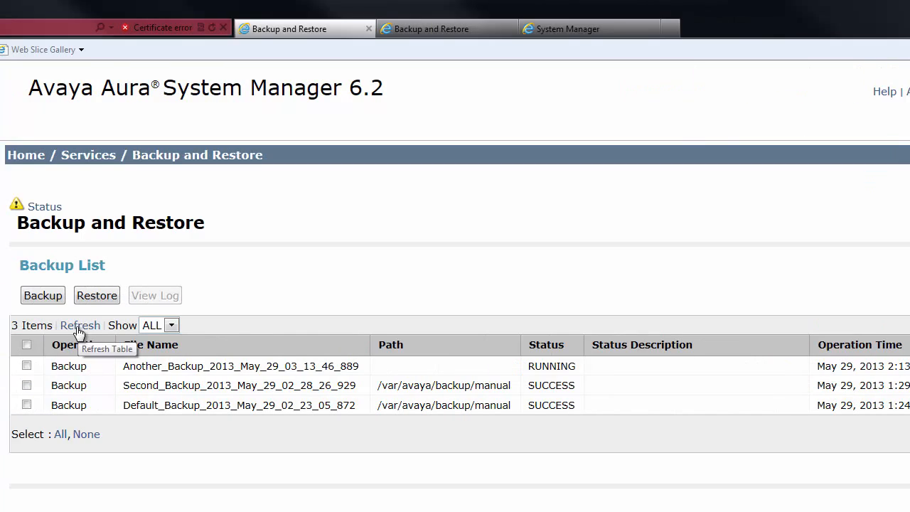
- Refresh the backup list to check the status of the Another_Backup job
{"action": "left_click", "coordinate": [79, 329]}
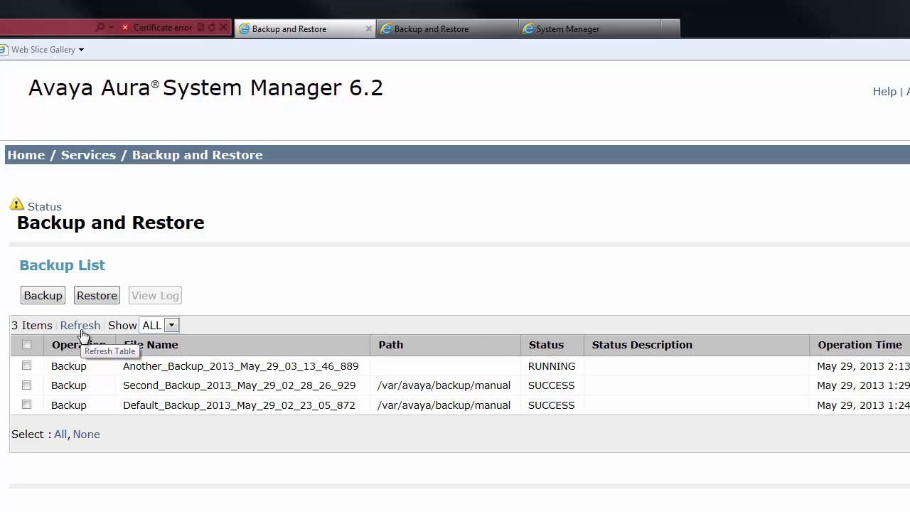
{"action": "left_click", "coordinate": [74, 324]}
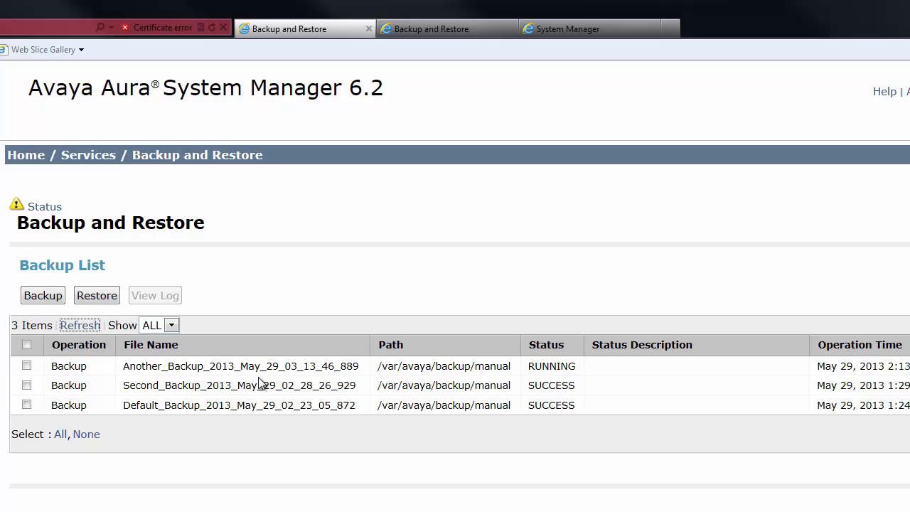
{"action": "left_click", "coordinate": [80, 325]}
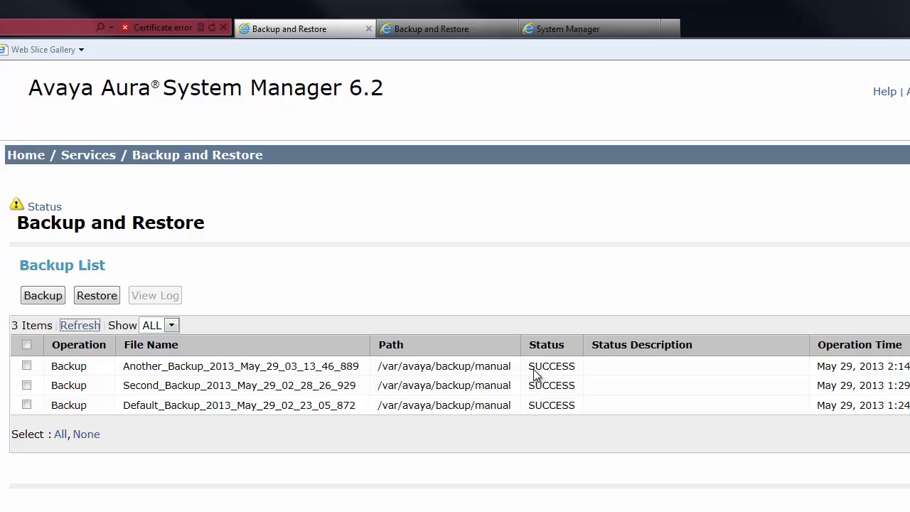
- Open a new backup form and switch its type to Remote to review the required server fields
{"action": "left_click", "coordinate": [39, 296]}
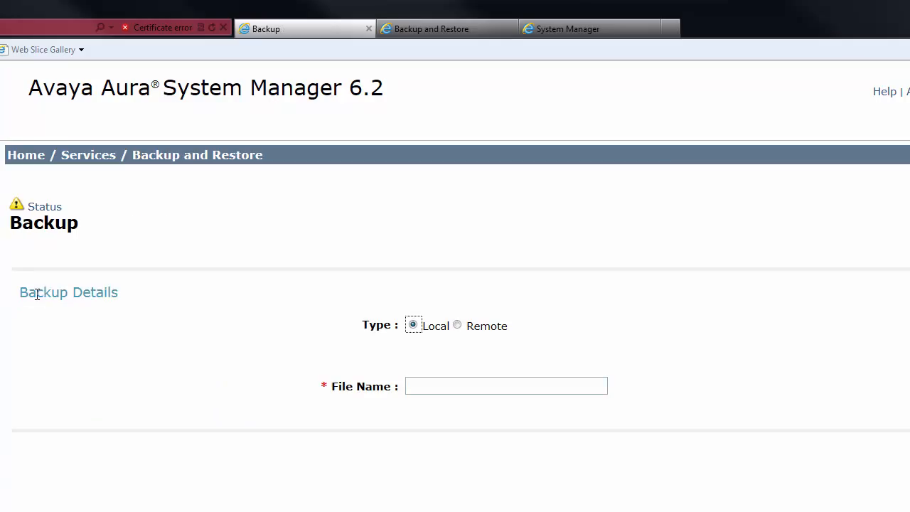
{"action": "left_click", "coordinate": [458, 326]}
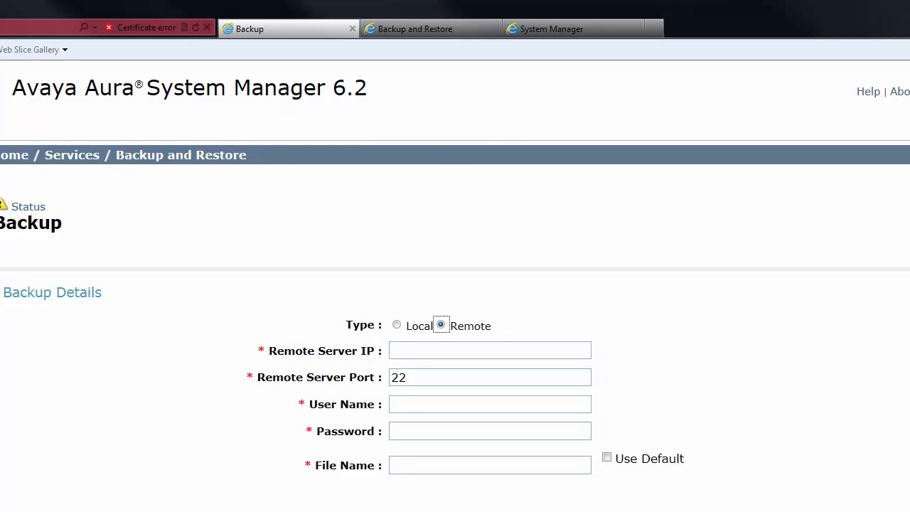
- Examine the backup and remote server parameters in the SMGR Element Manager profile under the Configurations settings, then close the profile
{"action": "left_click", "coordinate": [869, 129]}
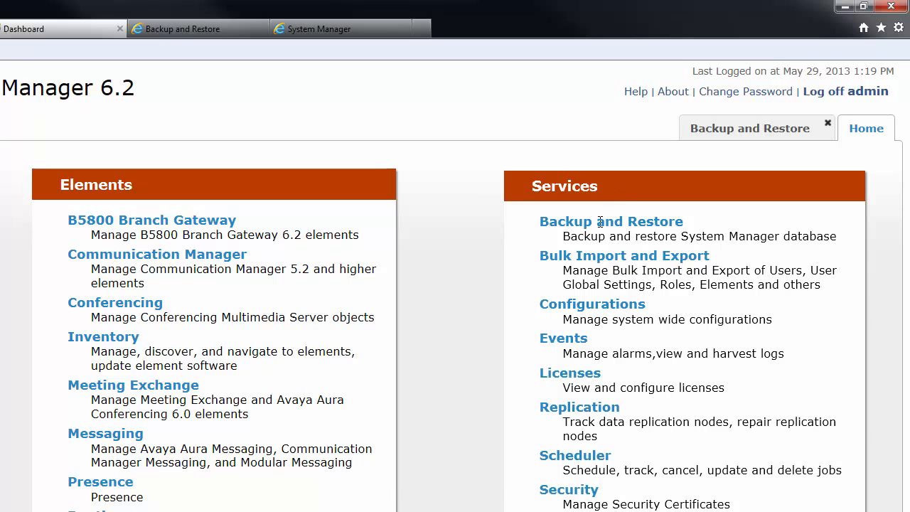
{"action": "left_click", "coordinate": [583, 306]}
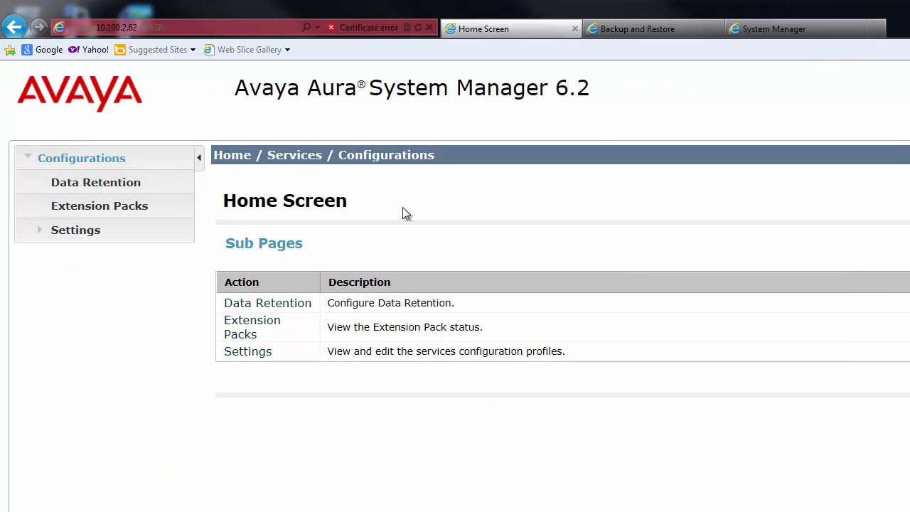
{"action": "left_click", "coordinate": [66, 233]}
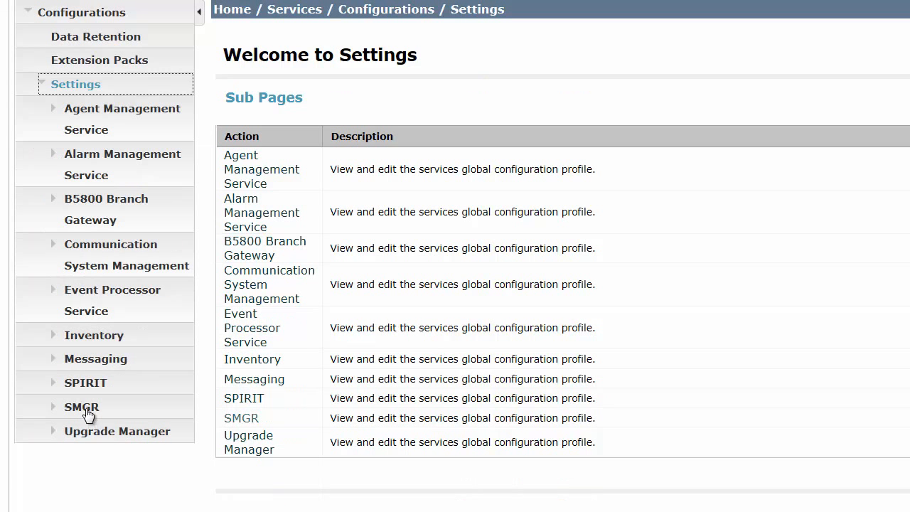
{"action": "left_click", "coordinate": [86, 411]}
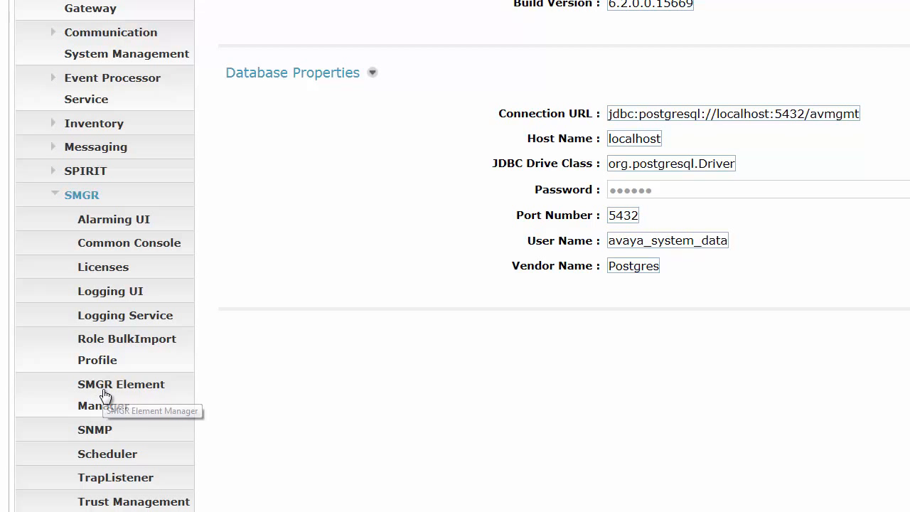
{"action": "left_click", "coordinate": [104, 395]}
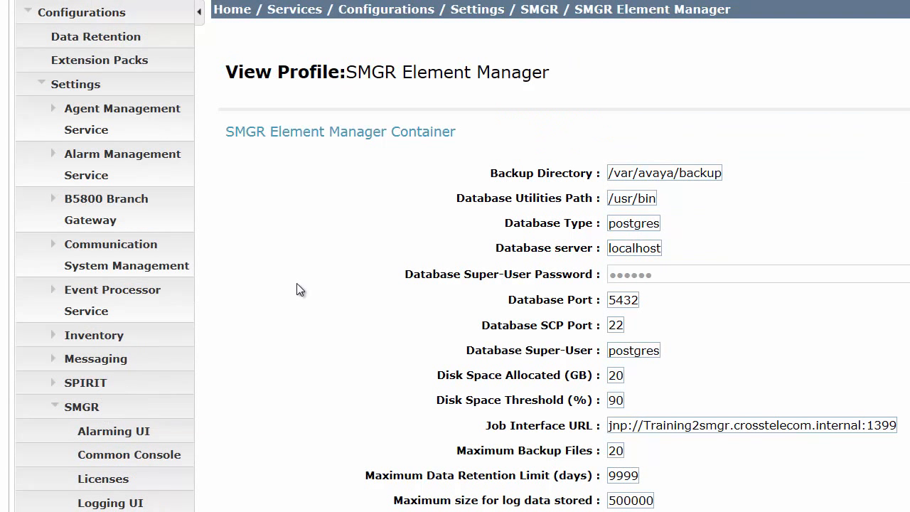
{"action": "scroll", "coordinate": [325, 279], "scroll_direction": "down", "scroll_amount": 6}
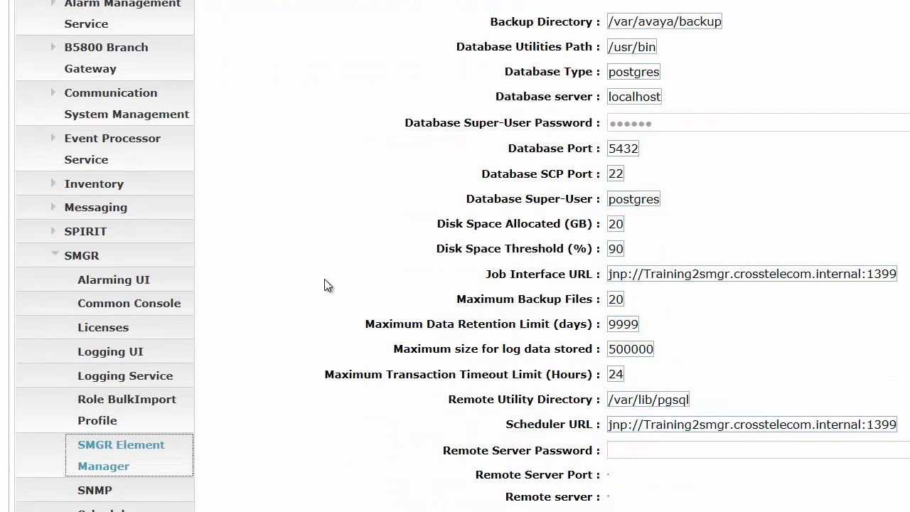
{"action": "scroll", "coordinate": [325, 279], "scroll_direction": "up", "scroll_amount": 1}
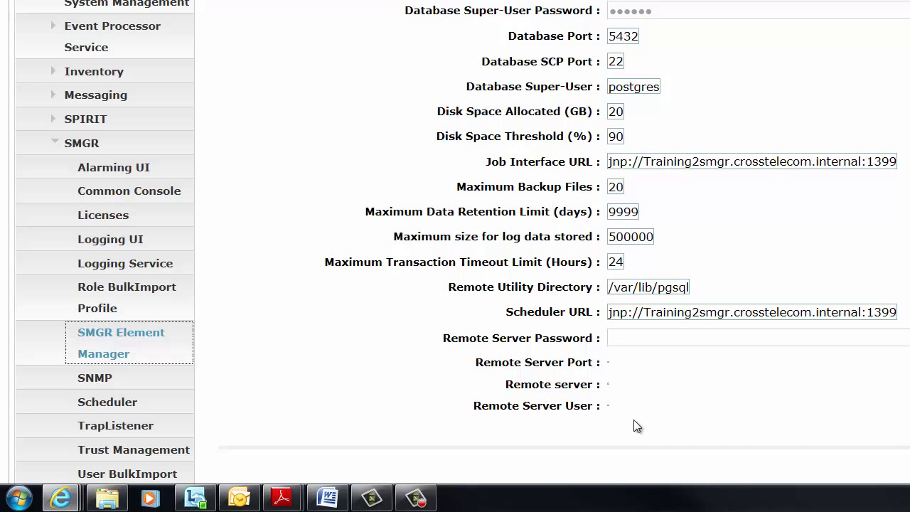
{"action": "scroll", "coordinate": [632, 416], "scroll_direction": "down", "scroll_amount": 1}
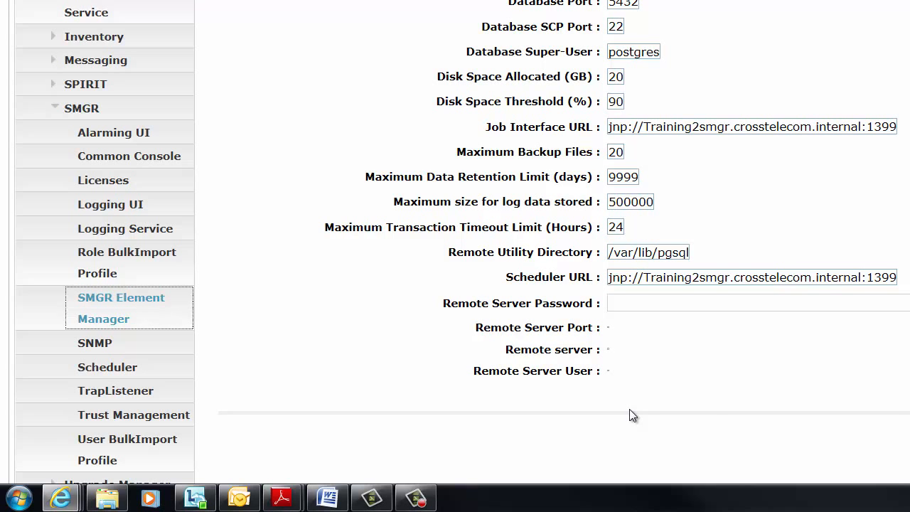
{"action": "left_click", "coordinate": [851, 441]}
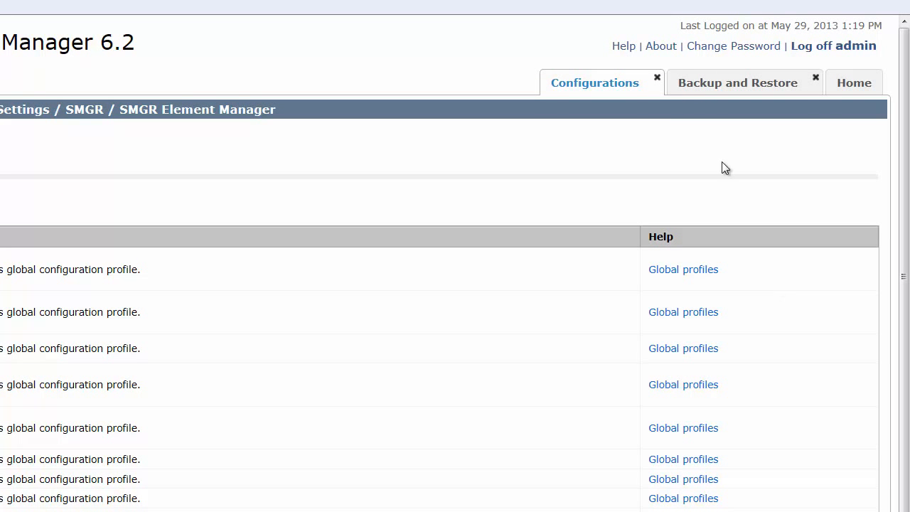
- Return to Backup and Restore and start a local backup for scheduling with the file name Future_Backup
{"action": "left_click", "coordinate": [718, 84]}
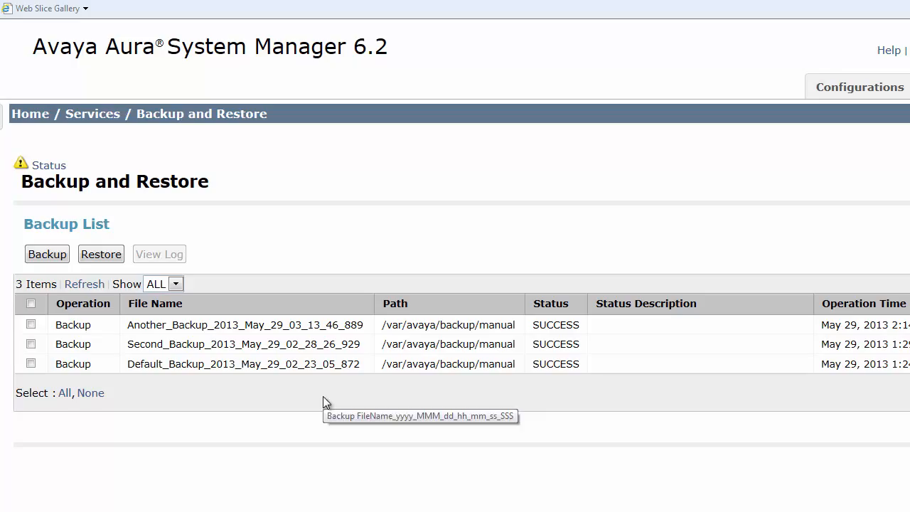
{"action": "left_click", "coordinate": [47, 253]}
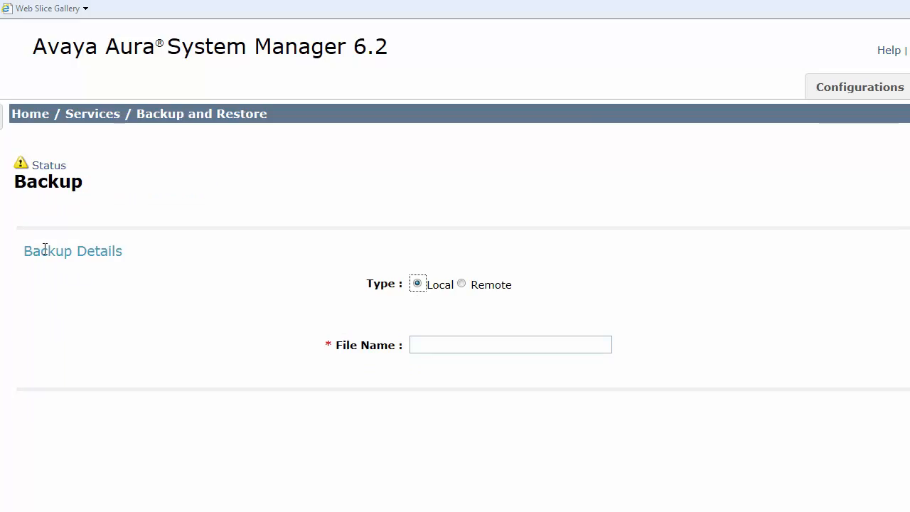
{"action": "left_click", "coordinate": [442, 346]}
{"action": "type", "text": "Fullb"}
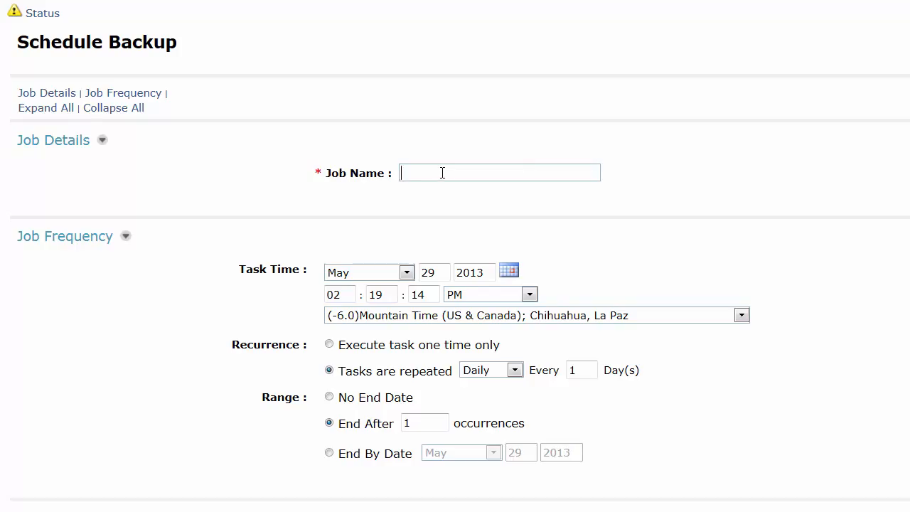
- Schedule the backup job as Fred, executed one time only, with the task time's minute set to 21
{"action": "type", "text": "Fred"}
{"action": "left_click", "coordinate": [329, 397]}
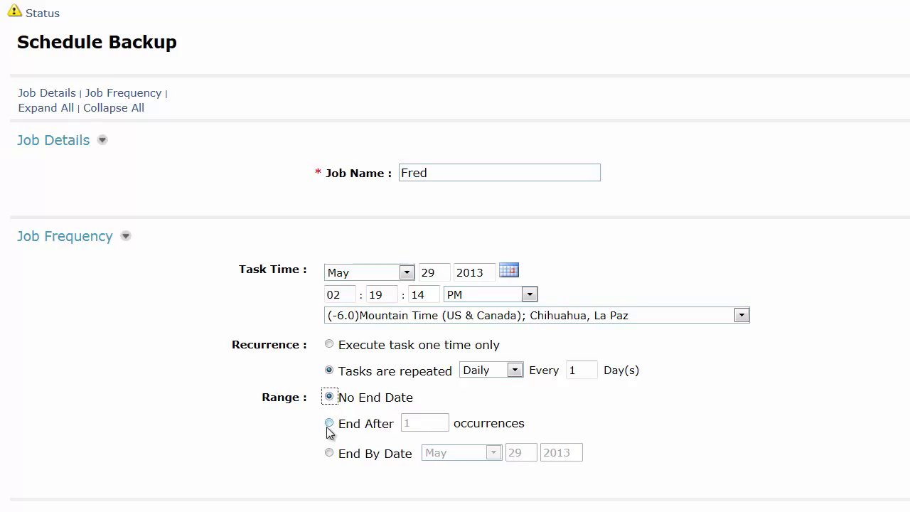
{"action": "left_click", "coordinate": [329, 453]}
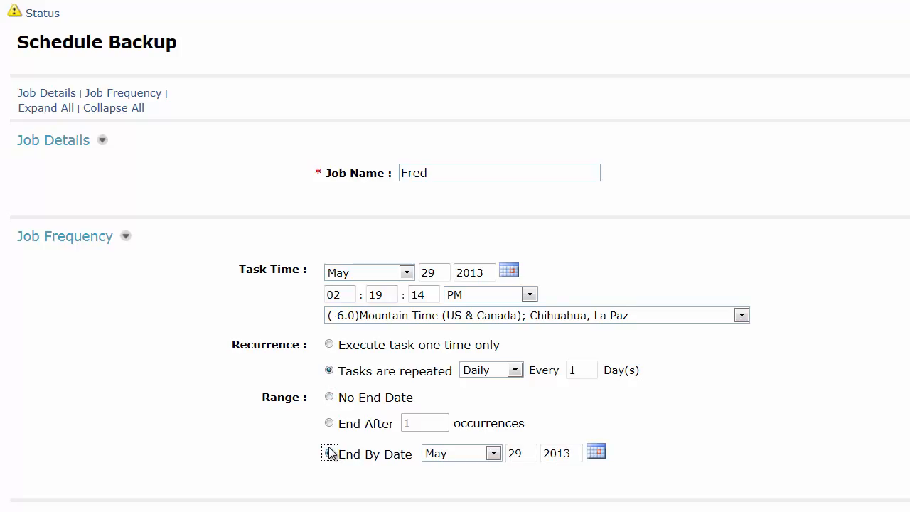
{"action": "left_click", "coordinate": [330, 345]}
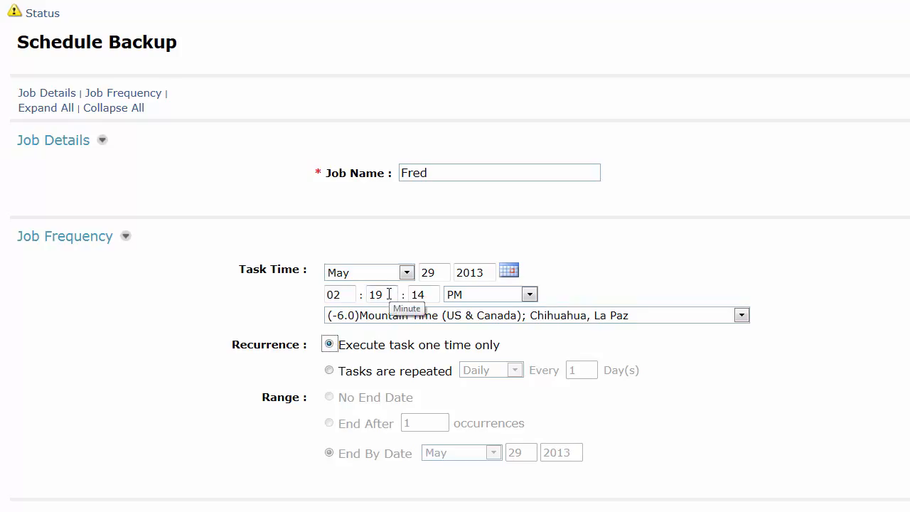
{"action": "left_click_drag", "start_coordinate": [389, 293], "coordinate": [366, 299]}
{"action": "type", "text": "21"}
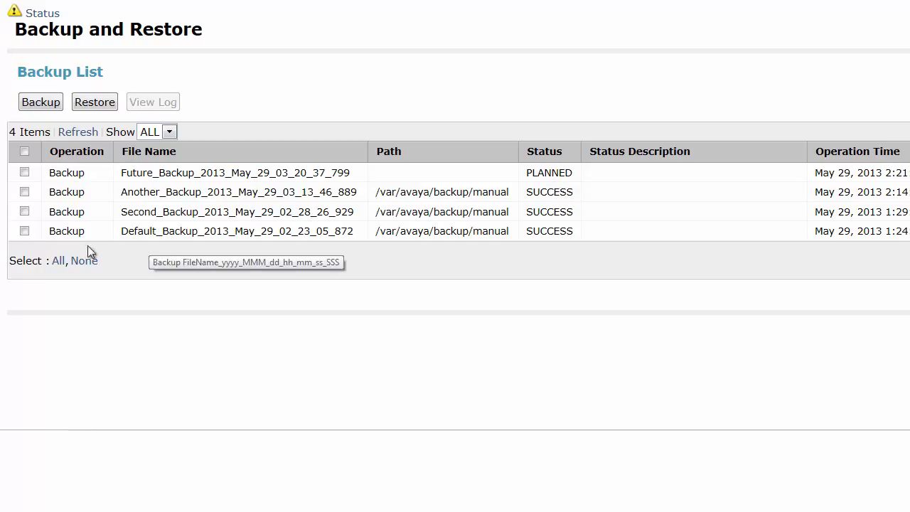
- View the log of the Default_Backup entry in the backup list and read through its details
{"action": "left_click", "coordinate": [26, 230]}
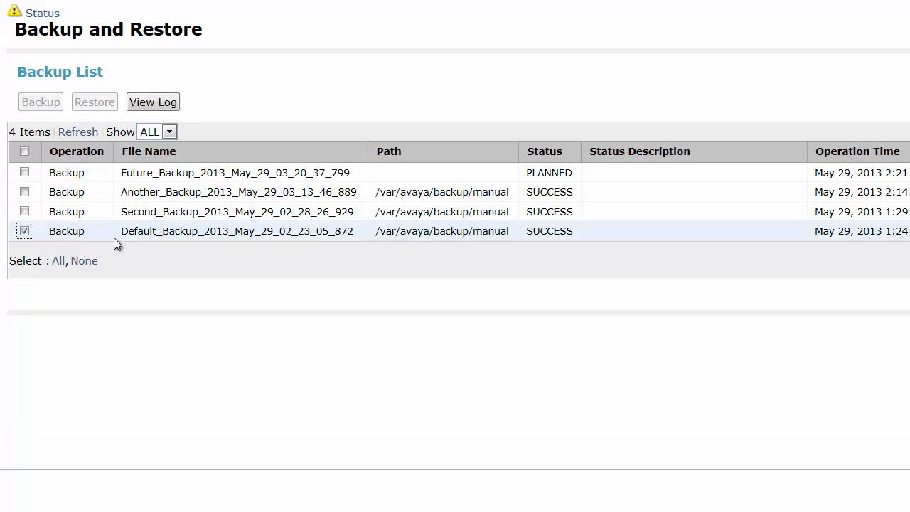
{"action": "left_click", "coordinate": [157, 102]}
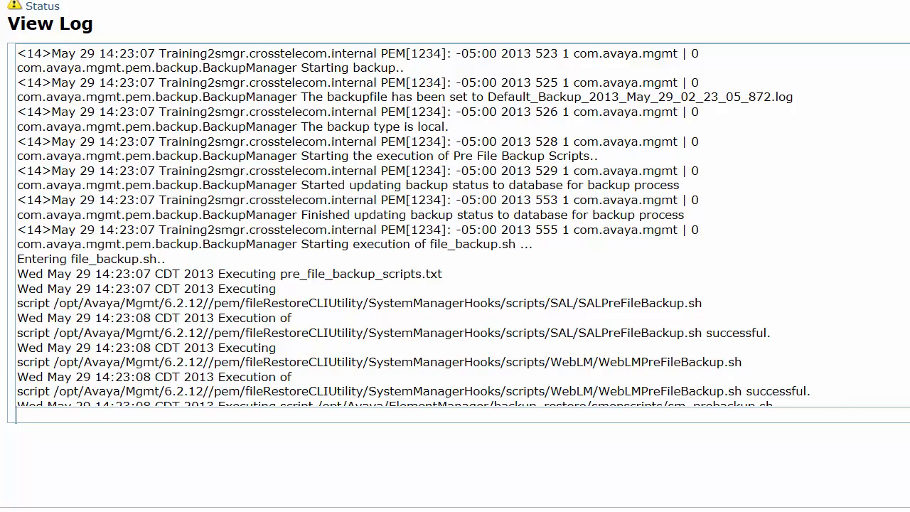
{"action": "left_click", "coordinate": [18, 53]}
{"action": "scroll", "coordinate": [459, 226], "scroll_direction": "down", "scroll_amount": 4}
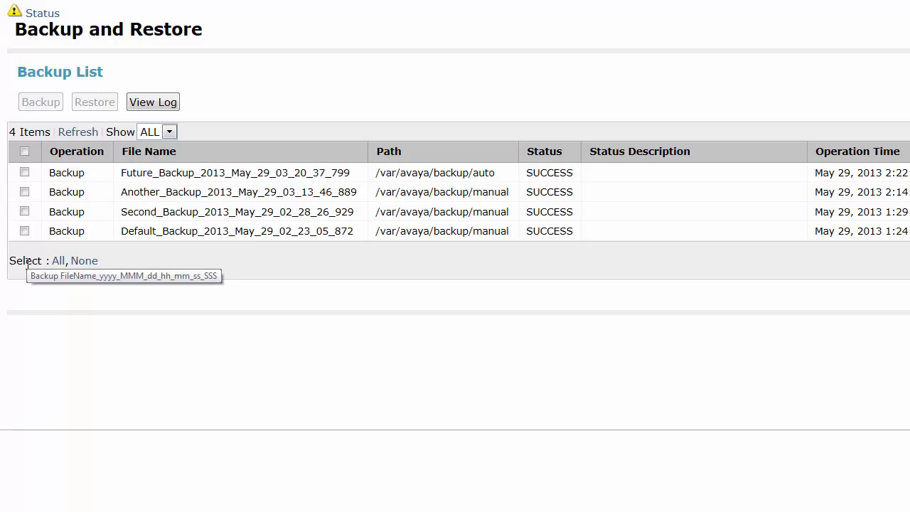
- Restore the system from the local file /var/avaya/backup/manual/Another_Backup_2013_May_29_03_13_46_889.zip and confirm continuing with the operation
{"action": "left_click", "coordinate": [25, 192]}
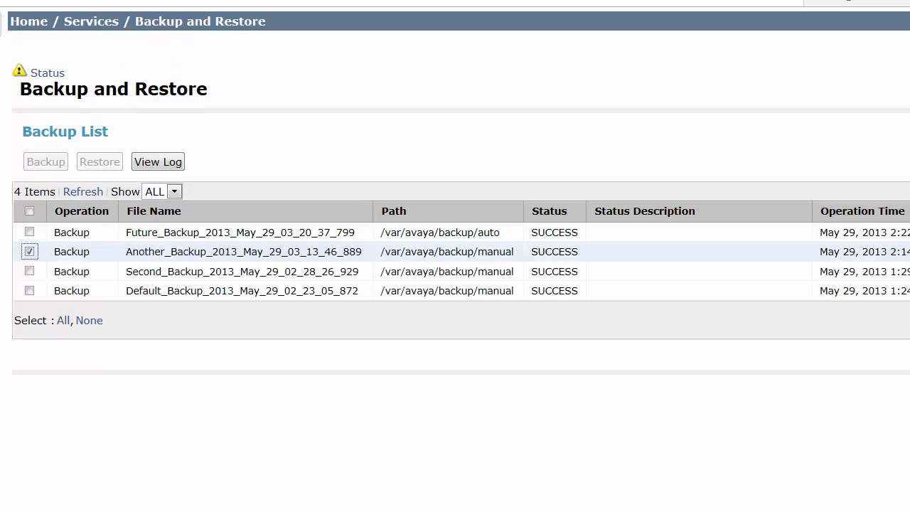
{"action": "left_click", "coordinate": [30, 252]}
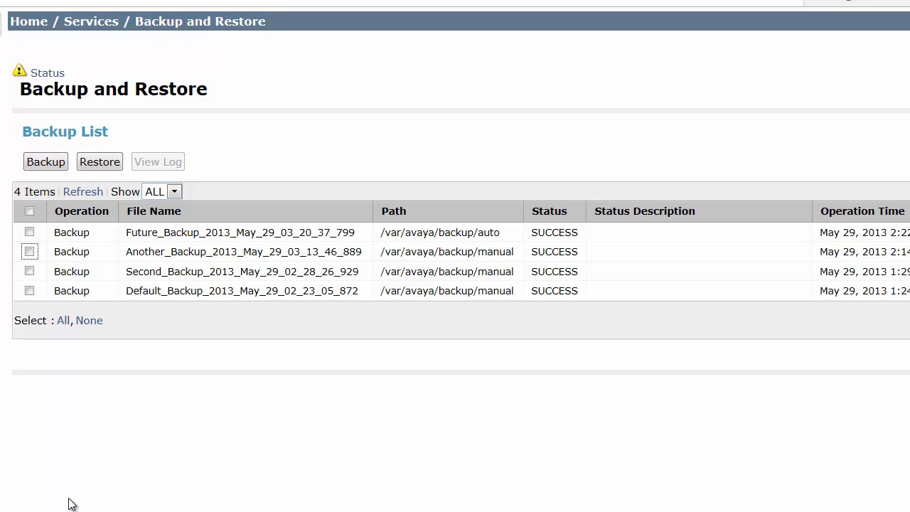
{"action": "left_click", "coordinate": [97, 164]}
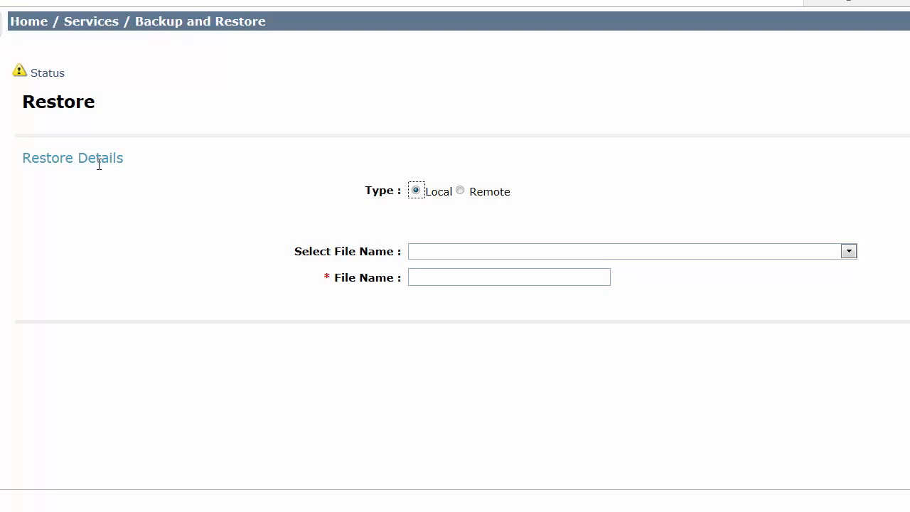
{"action": "left_click", "coordinate": [848, 252]}
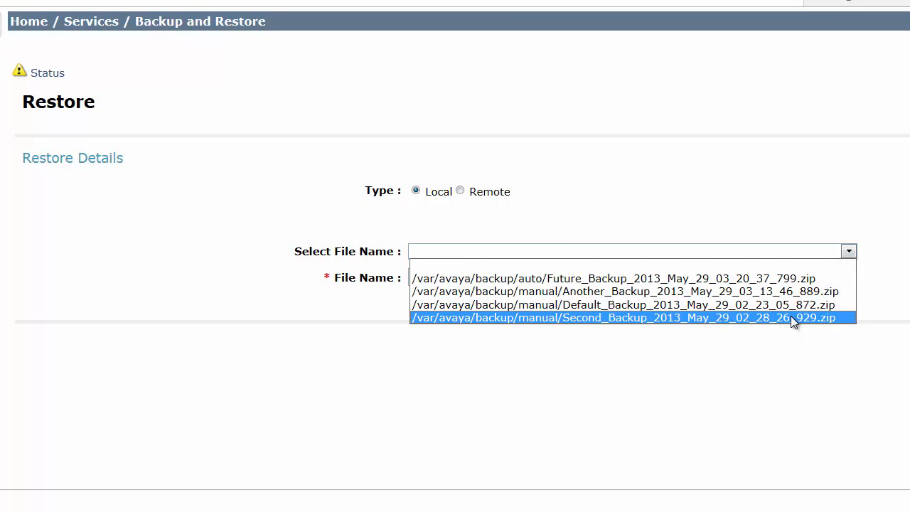
{"action": "left_click", "coordinate": [646, 287]}
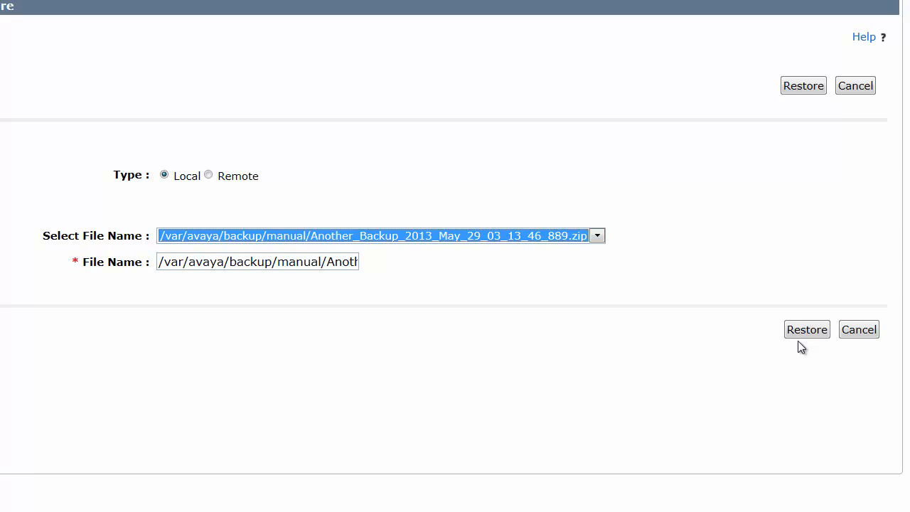
{"action": "left_click", "coordinate": [802, 331]}
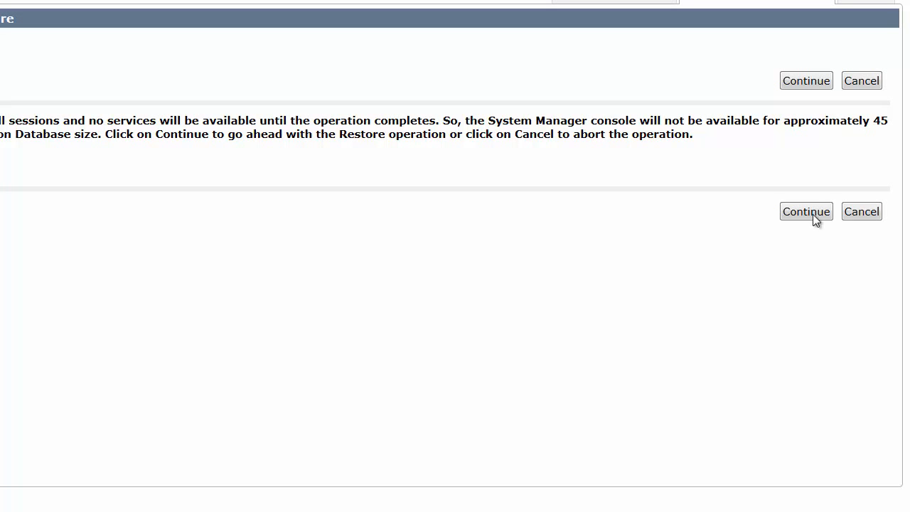
{"action": "left_click", "coordinate": [794, 213]}
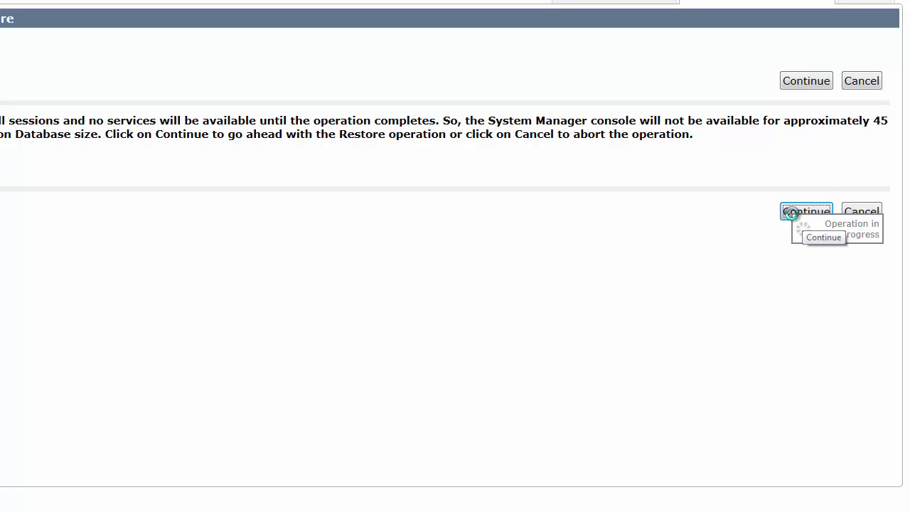